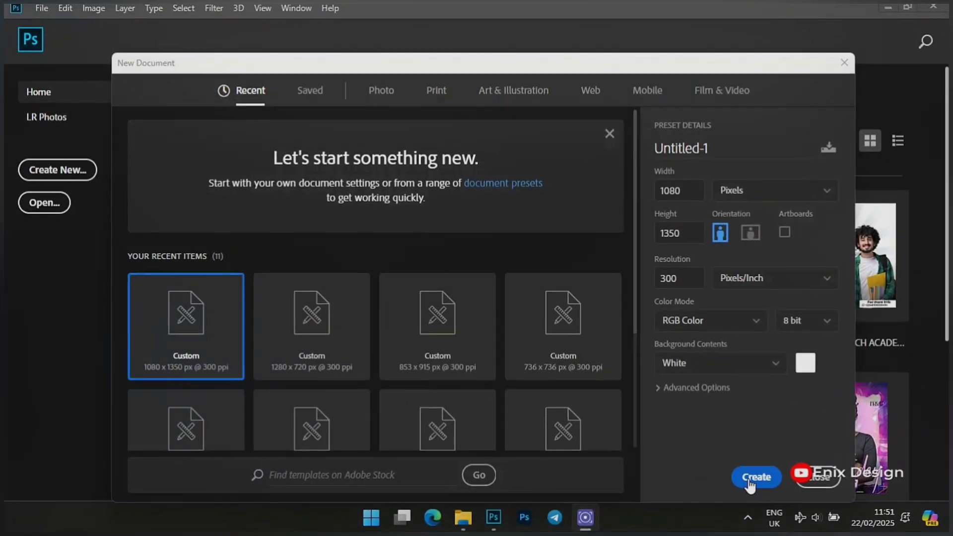
Step: Create the blank white document and fit the canvas on screen
left_click(751, 478)
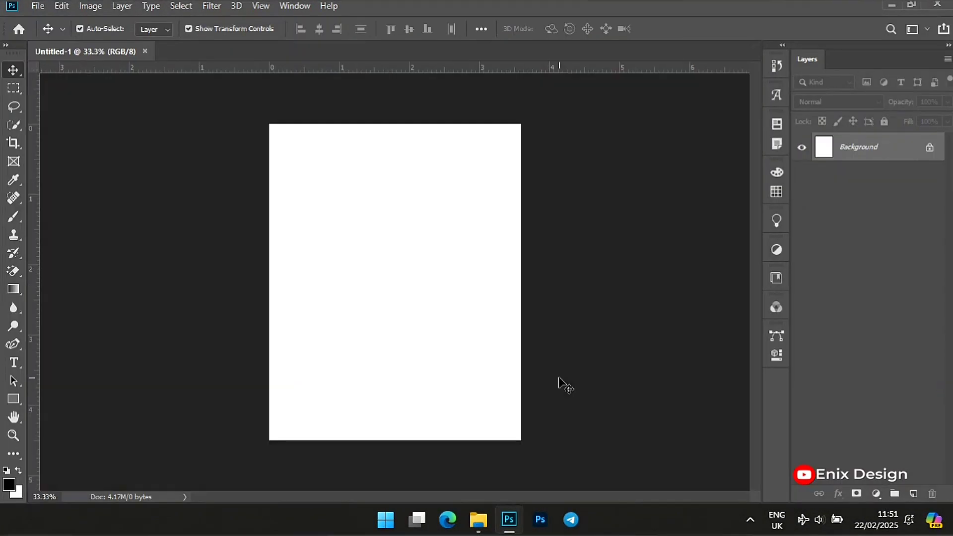
key("z")
right_click(361, 320)
left_click(375, 326)
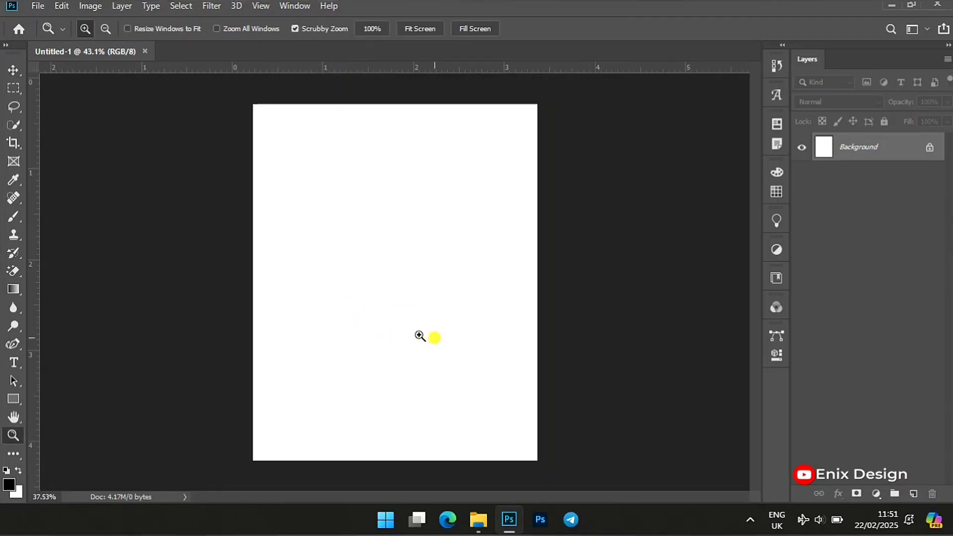
Step: Drag the man's portrait from the Stock images folder into the document
key("v")
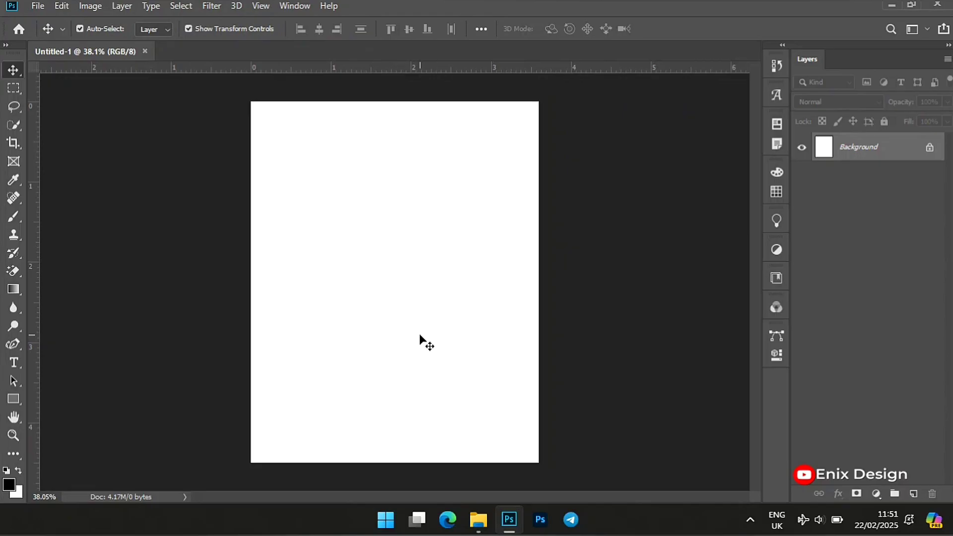
left_click(478, 520)
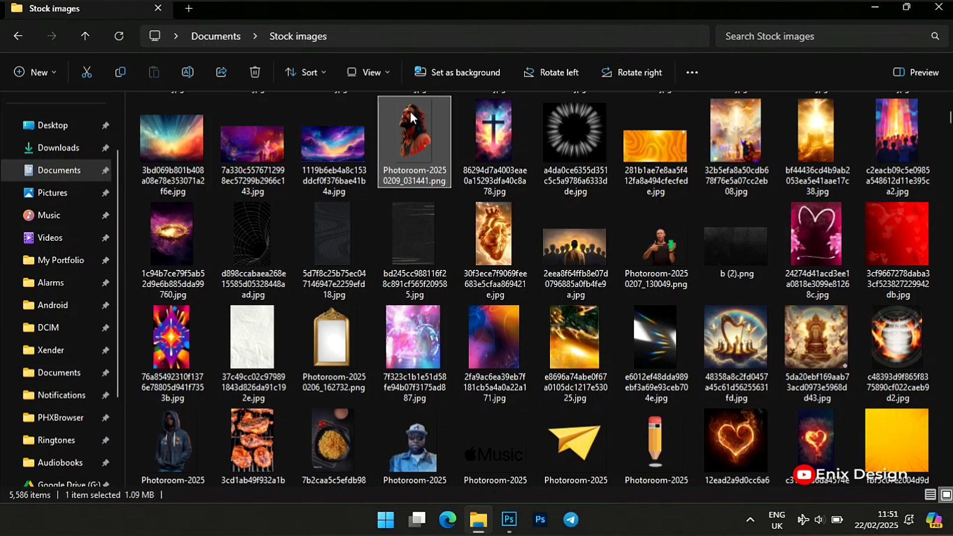
left_click_drag(407, 108, 363, 237)
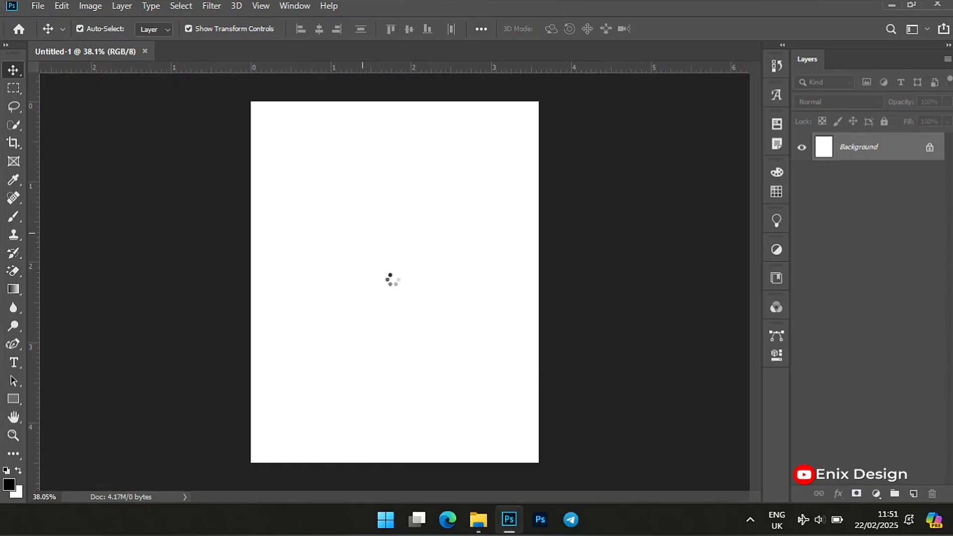
Step: Flip the placed portrait horizontally to face right, commit it, and fit the canvas on screen
right_click(392, 281)
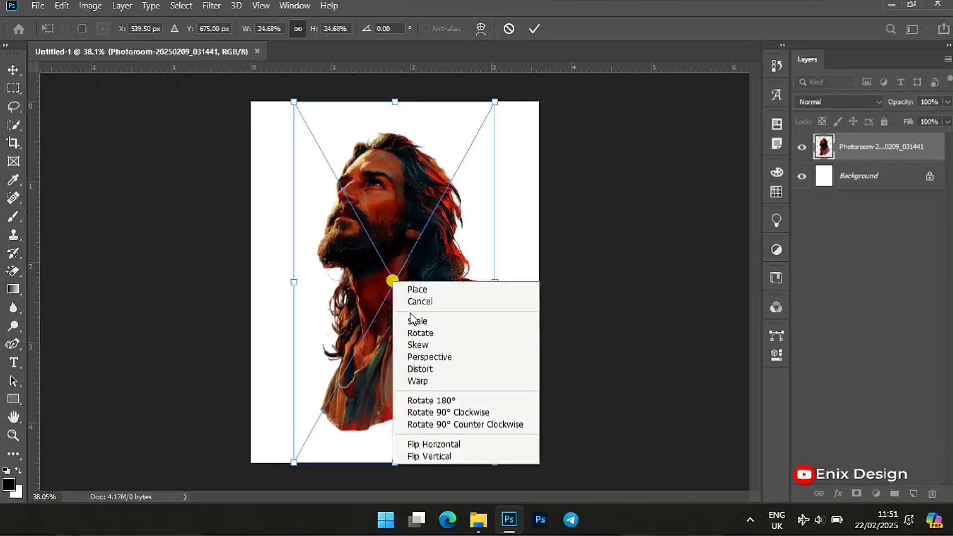
left_click(427, 441)
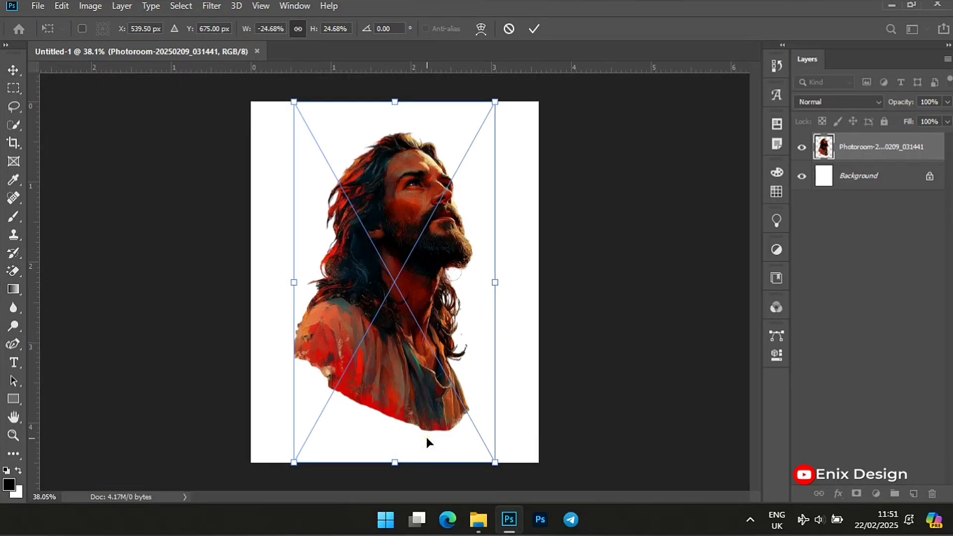
key("Return")
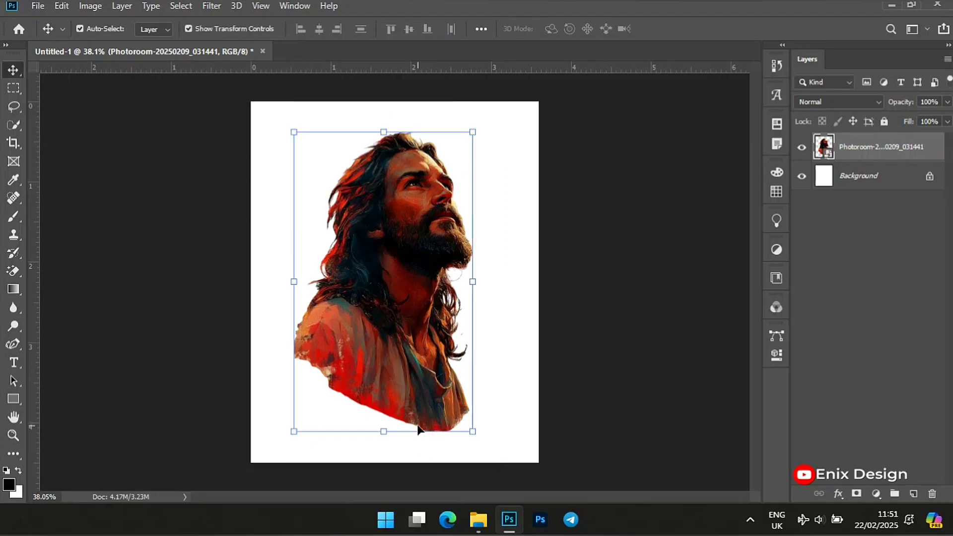
key("z")
right_click(419, 427)
left_click(457, 350)
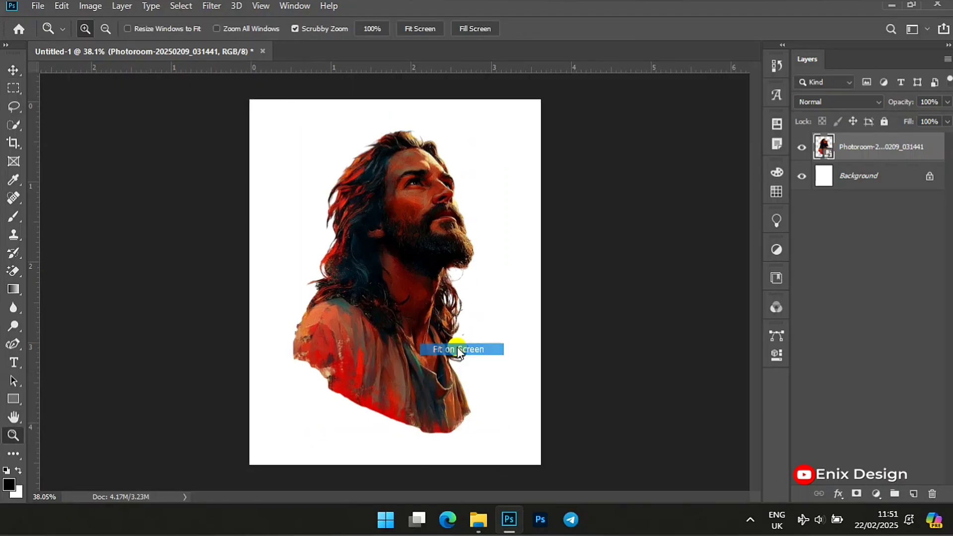
Step: Add a #cfc8c8 Solid Color fill layer above the Background, then reselect the portrait layer
key("v")
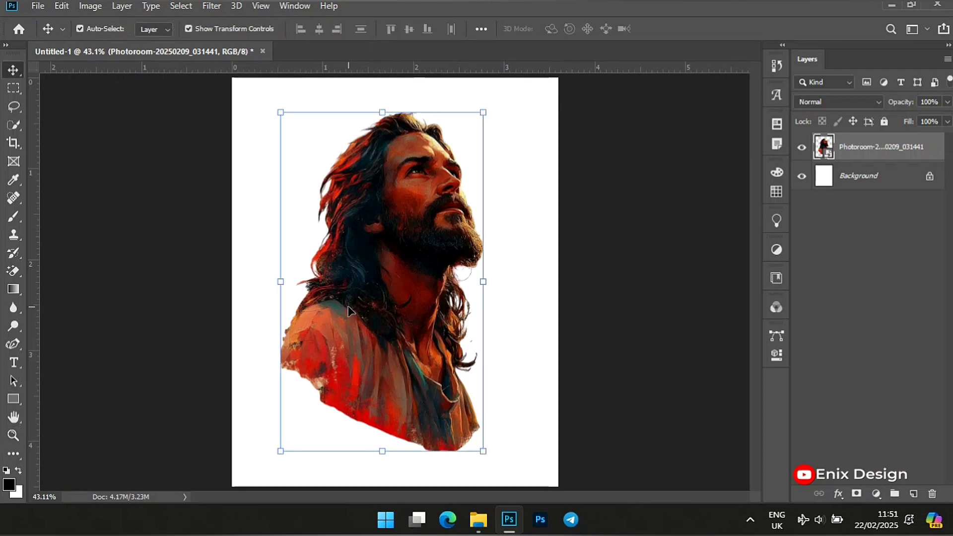
left_click(872, 174)
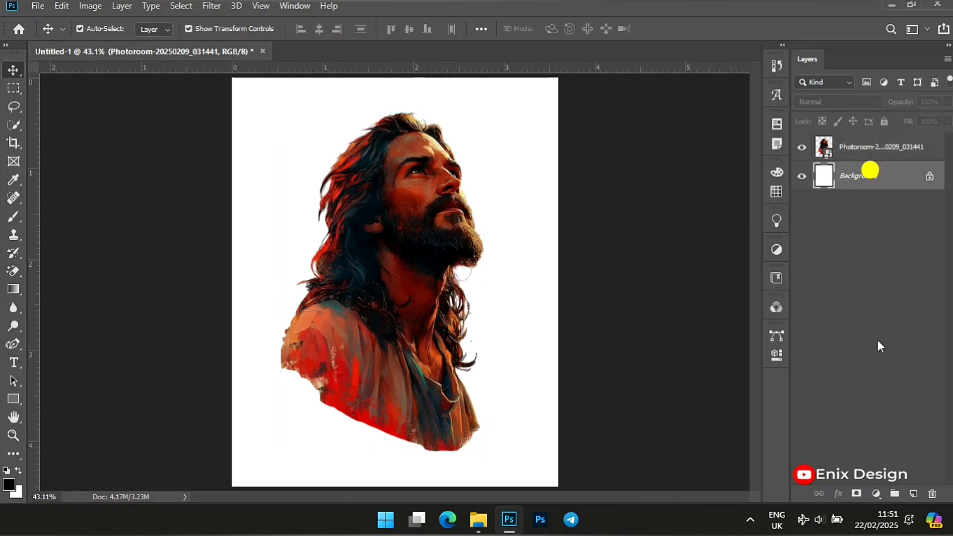
left_click(877, 492)
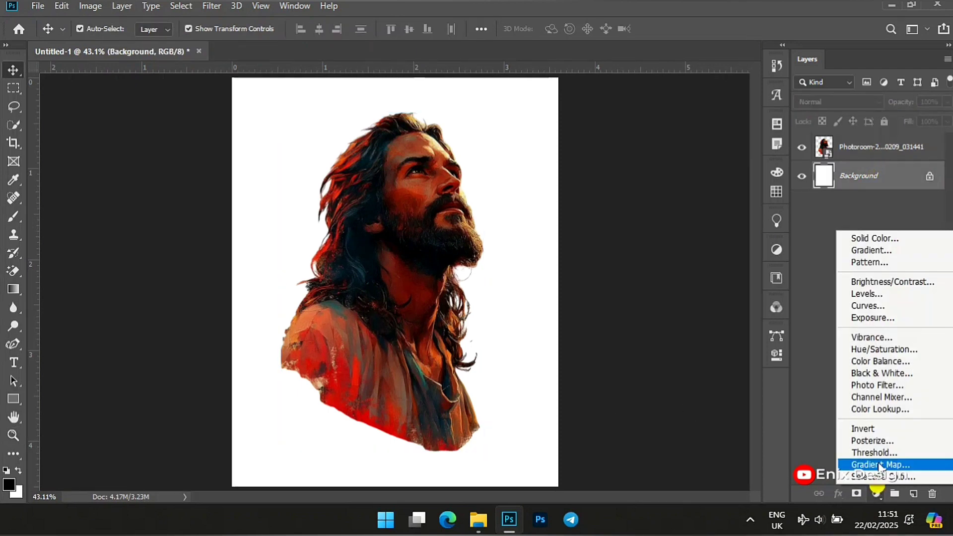
left_click(880, 233)
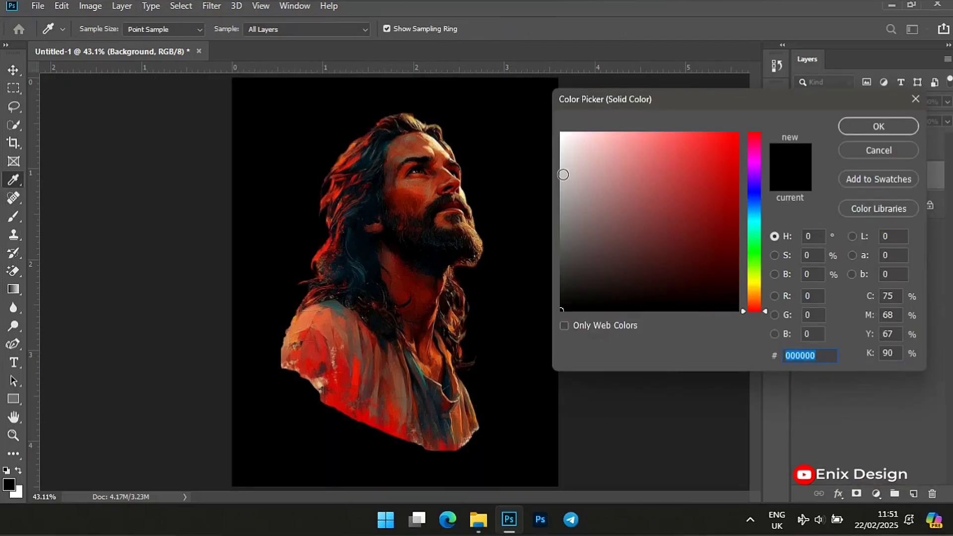
left_click(566, 166)
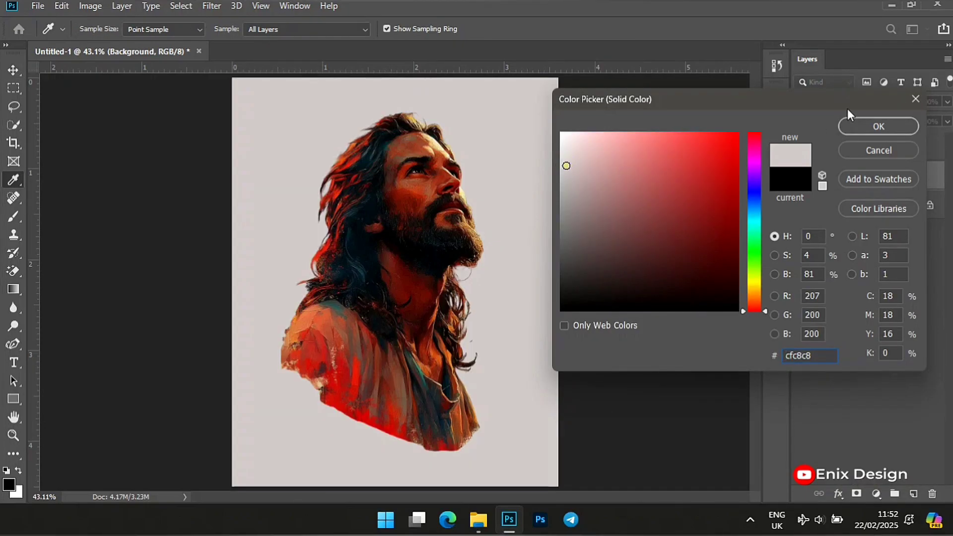
left_click(879, 124)
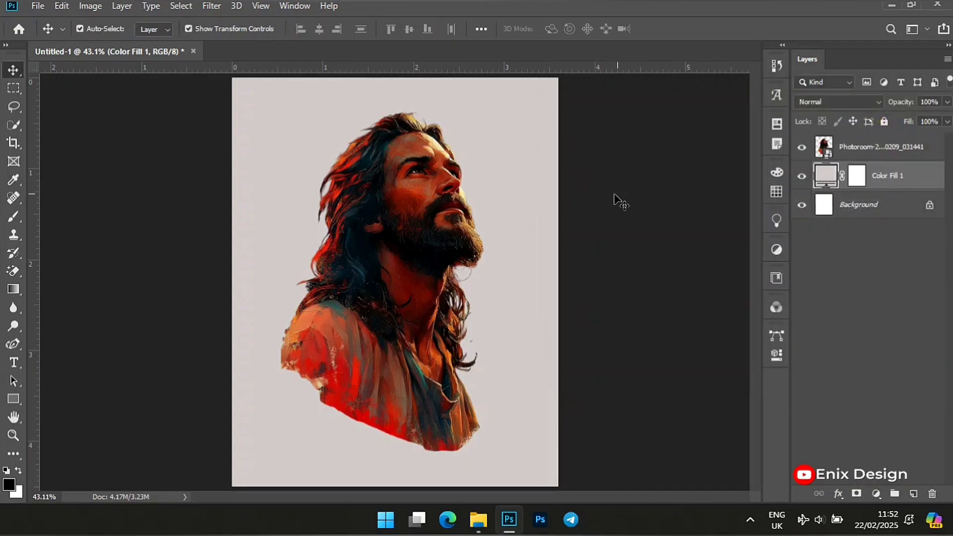
left_click(381, 187)
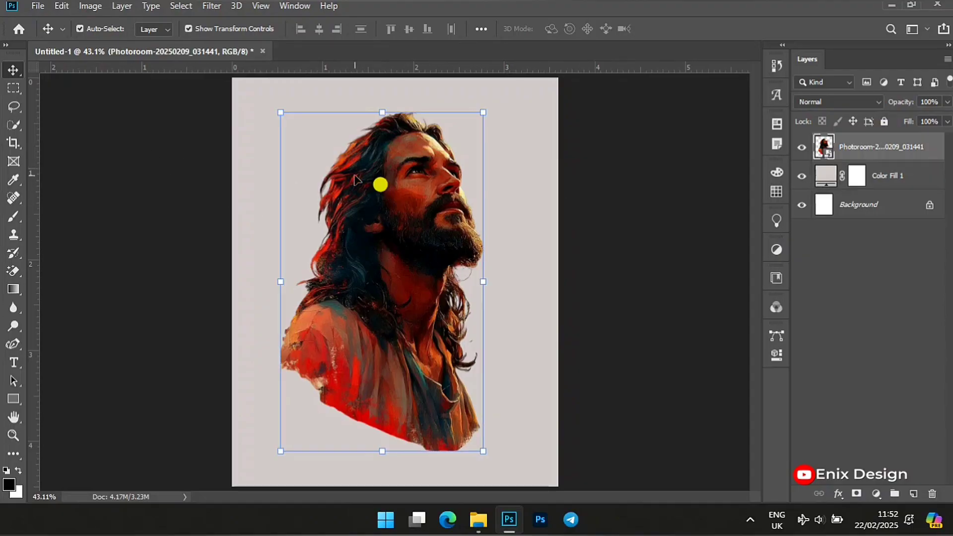
Step: Open Liquify on the portrait and set up the Forward Warp brush at size 150
left_click(214, 6)
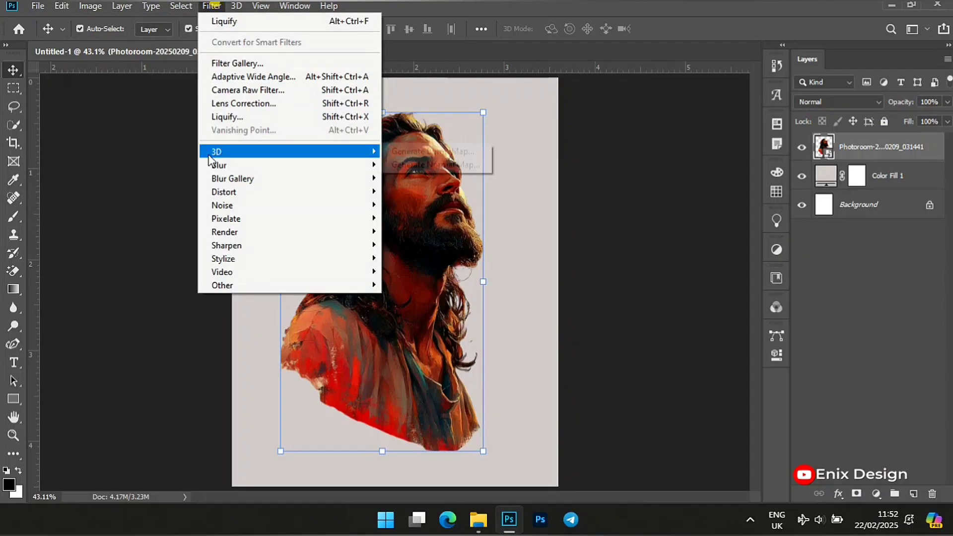
left_click(261, 118)
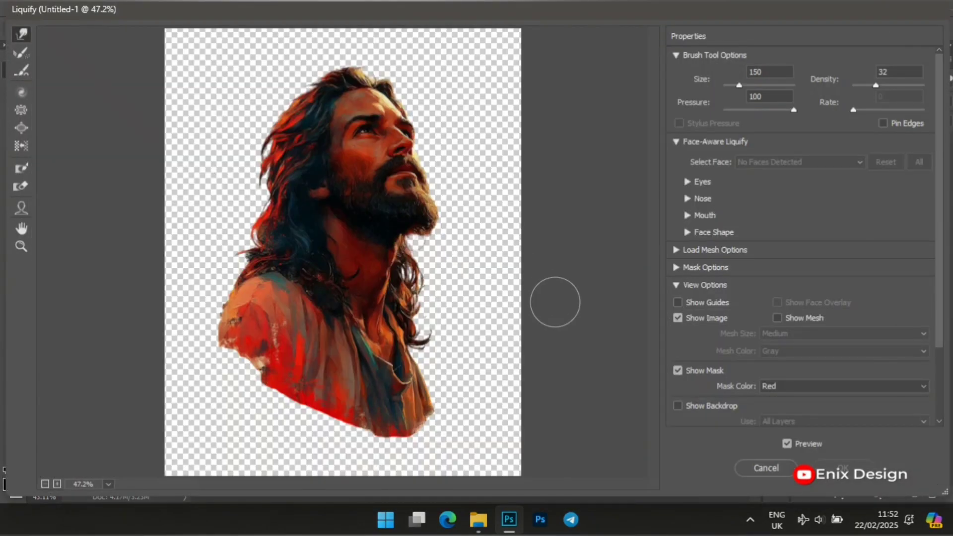
left_click(761, 71)
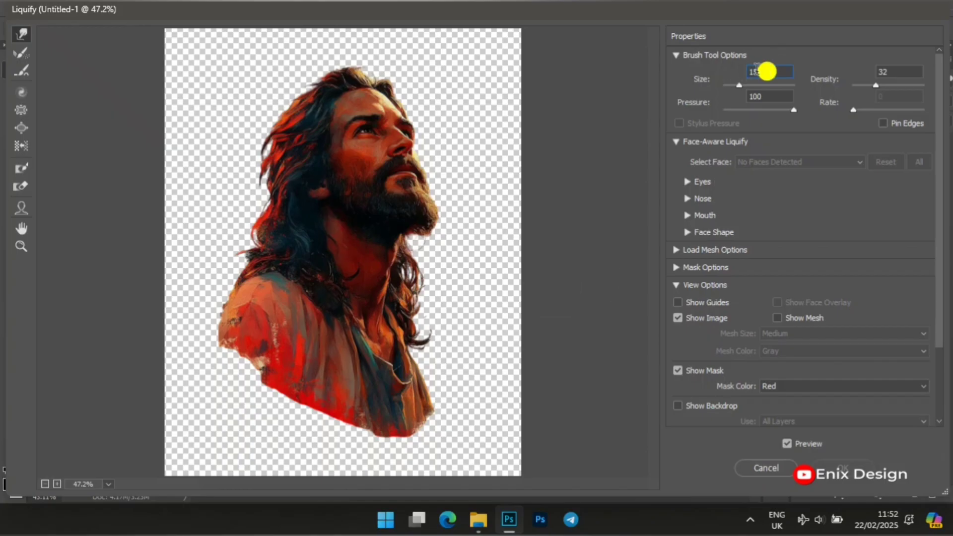
left_click(770, 97)
left_click(899, 72)
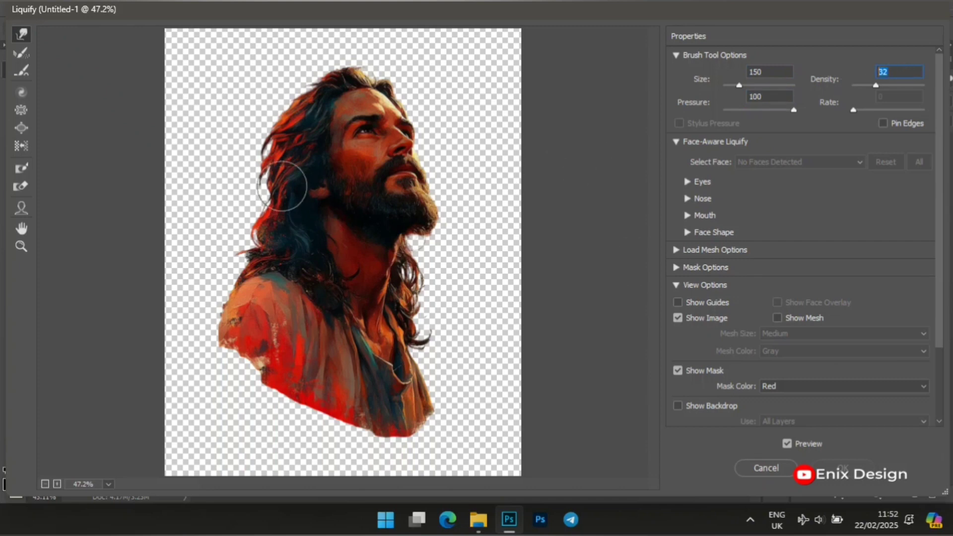
left_click(20, 31)
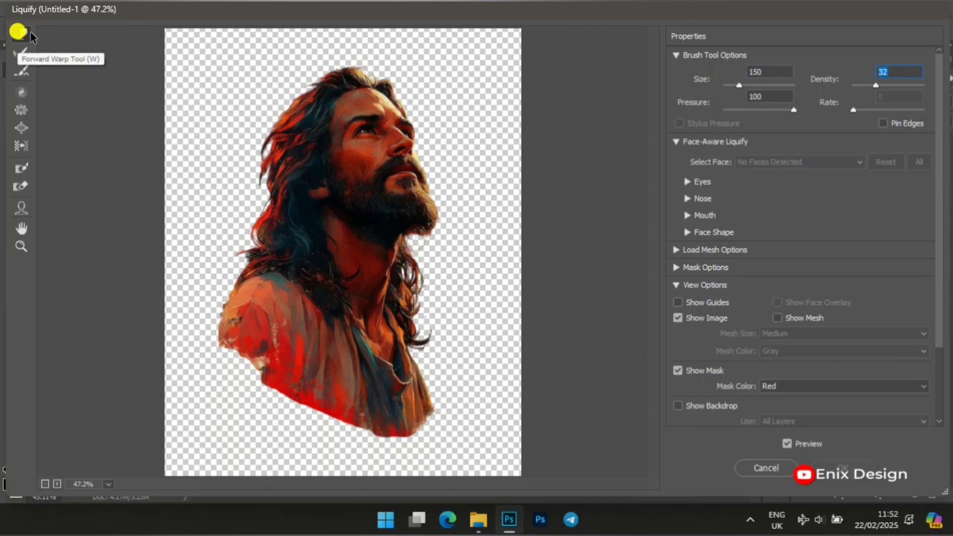
Step: Push the upper-left and shoulder-level hair strands outward and down-left
left_click(268, 107)
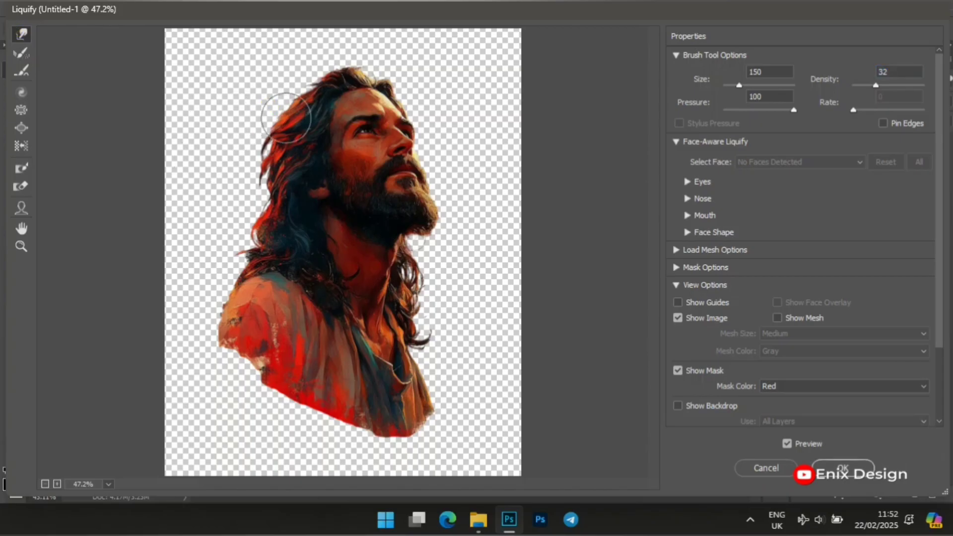
mouse_move(278, 117)
left_mouse_down()
mouse_move(196, 187)
mouse_move(246, 166)
mouse_move(205, 228)
mouse_move(261, 190)
mouse_move(230, 213)
mouse_move(198, 270)
mouse_move(246, 240)
mouse_move(192, 298)
mouse_move(187, 336)
mouse_move(174, 349)
left_mouse_up()
left_click(249, 166)
left_click(261, 159)
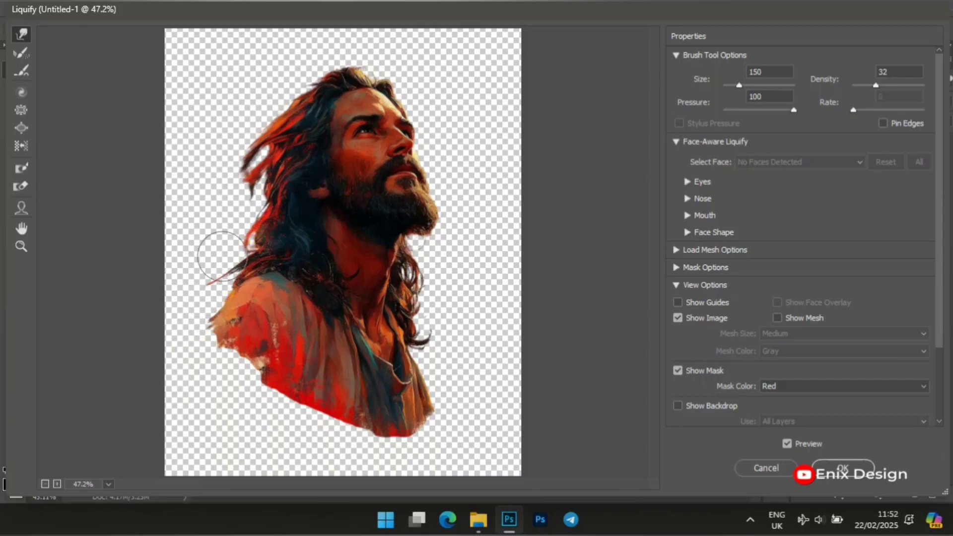
left_click_drag(230, 261, 170, 293)
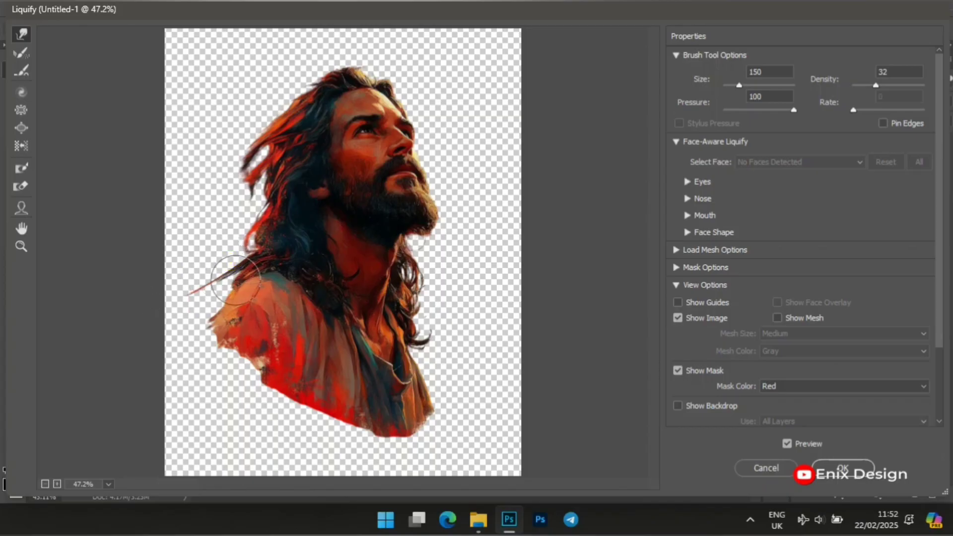
left_click_drag(226, 284, 185, 297)
left_click(255, 233)
left_click_drag(255, 233, 159, 302)
Step: Pull the upper hair tuft and top of the hair down-left into a hooked strand
mouse_move(251, 193)
left_mouse_down()
mouse_move(233, 213)
mouse_move(255, 201)
mouse_move(213, 230)
left_mouse_up()
left_click_drag(263, 140, 187, 191)
left_click_drag(288, 91, 287, 91)
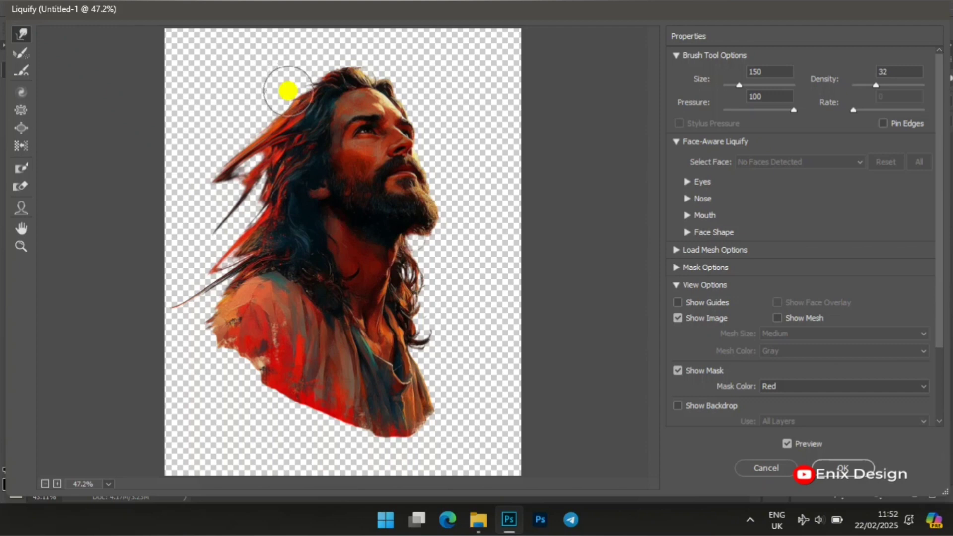
left_click(306, 67)
mouse_move(257, 165)
left_mouse_down()
mouse_move(166, 227)
mouse_move(224, 221)
mouse_move(159, 271)
left_mouse_up()
left_click_drag(238, 241, 188, 276)
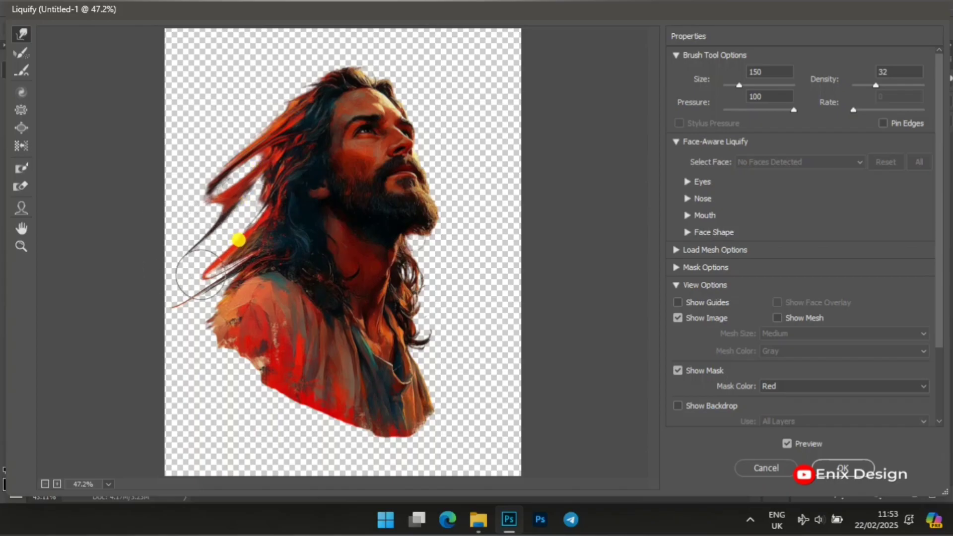
left_click(249, 200)
left_click(253, 195)
left_click_drag(260, 174, 229, 209)
left_click(281, 96)
left_click(296, 75)
Step: Stretch the shoulder's left edge and nearby hair into spikes and curved wisps
mouse_move(213, 312)
left_mouse_down()
mouse_move(163, 359)
mouse_move(212, 342)
mouse_move(187, 373)
left_mouse_up()
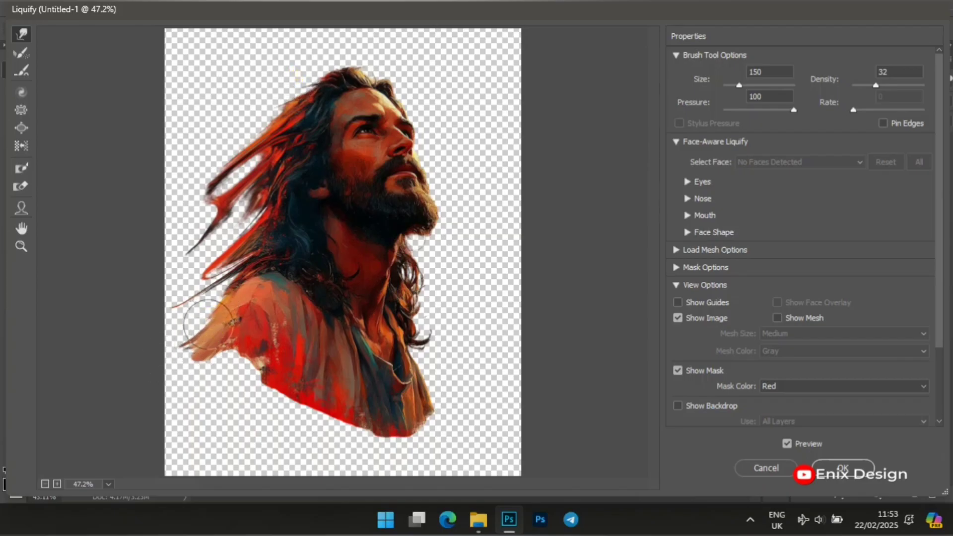
left_click_drag(220, 303, 149, 351)
left_click(217, 275)
left_click_drag(217, 276, 153, 323)
left_click_drag(219, 282, 185, 320)
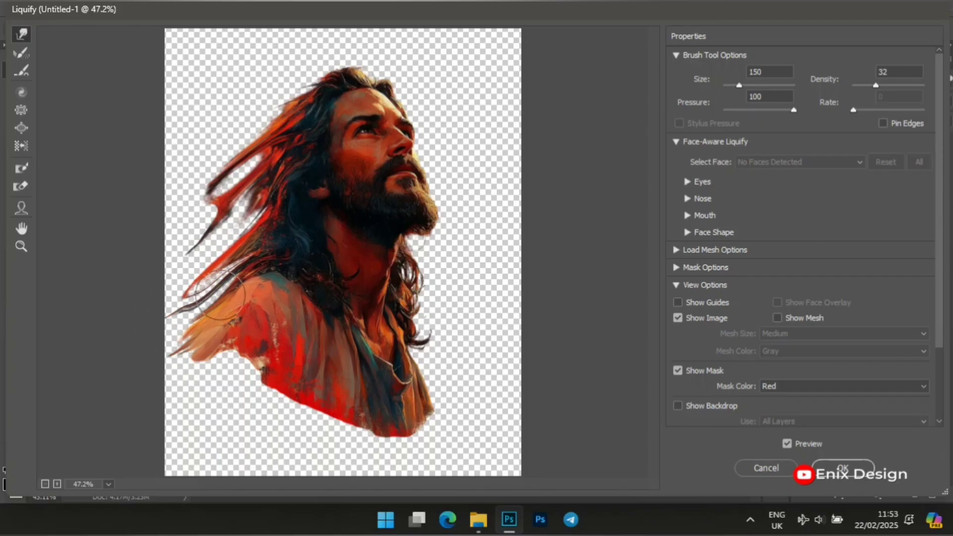
left_click_drag(196, 308, 170, 329)
Step: Pull the red hair strands into long pointed wisps and apply the Liquify warp
mouse_move(238, 248)
left_mouse_down()
mouse_move(144, 292)
mouse_move(124, 320)
left_mouse_up()
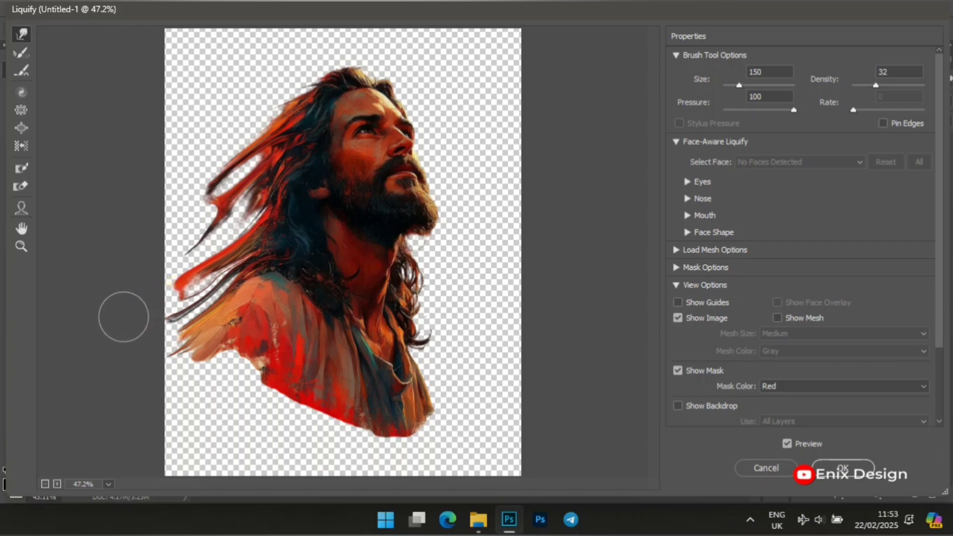
left_click_drag(251, 213, 210, 244)
left_click(251, 168)
mouse_move(251, 167)
left_mouse_down()
mouse_move(161, 260)
mouse_move(207, 195)
mouse_move(137, 245)
mouse_move(179, 223)
mouse_move(136, 257)
left_mouse_up()
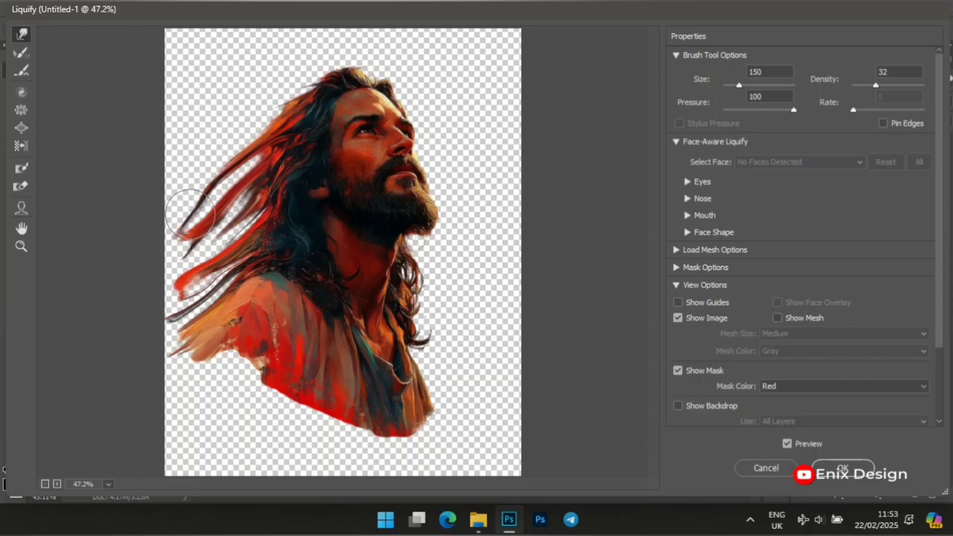
left_click_drag(176, 228, 134, 273)
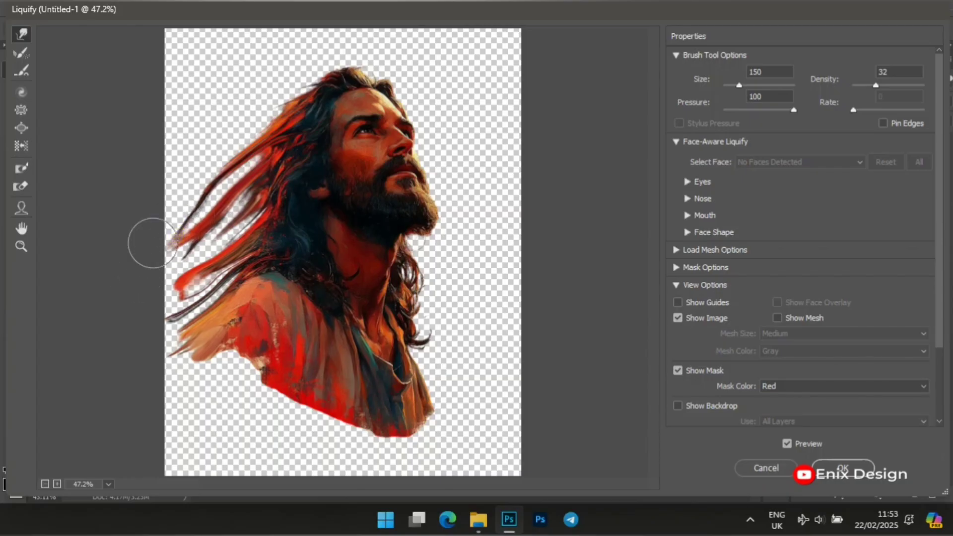
mouse_move(278, 104)
left_mouse_down()
mouse_move(173, 163)
mouse_move(297, 80)
left_mouse_up()
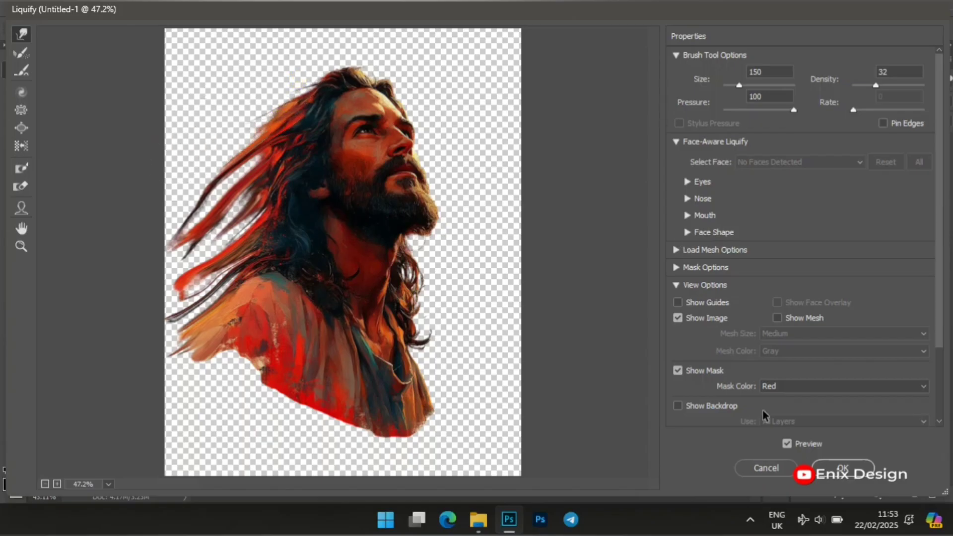
left_click(838, 471)
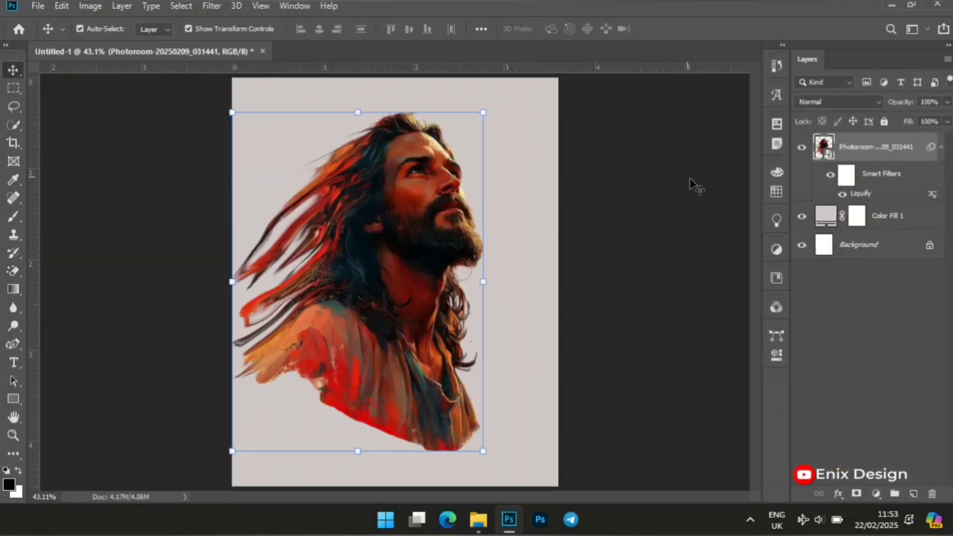
Step: Add a layer mask to the portrait and invert it to solid black with Ctrl+I
left_click(856, 494)
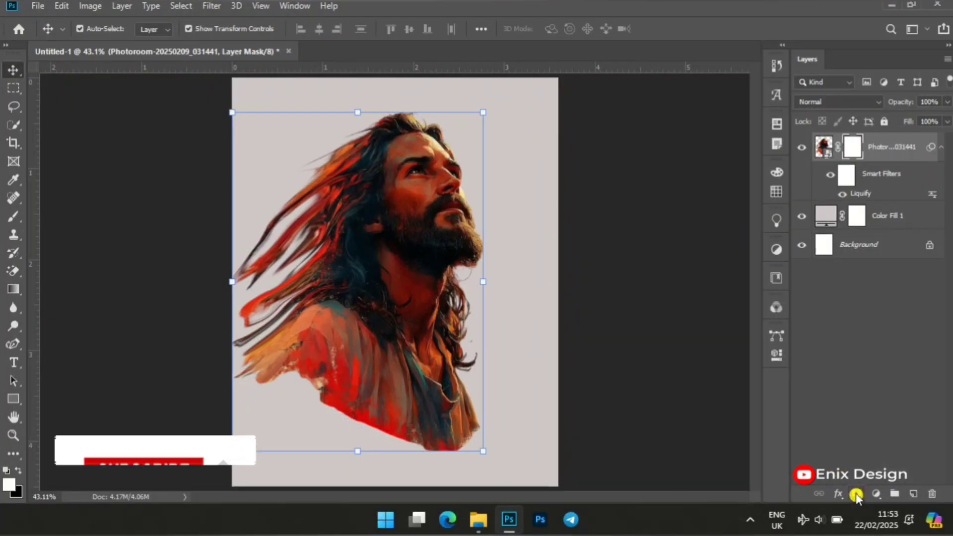
key("ctrl")
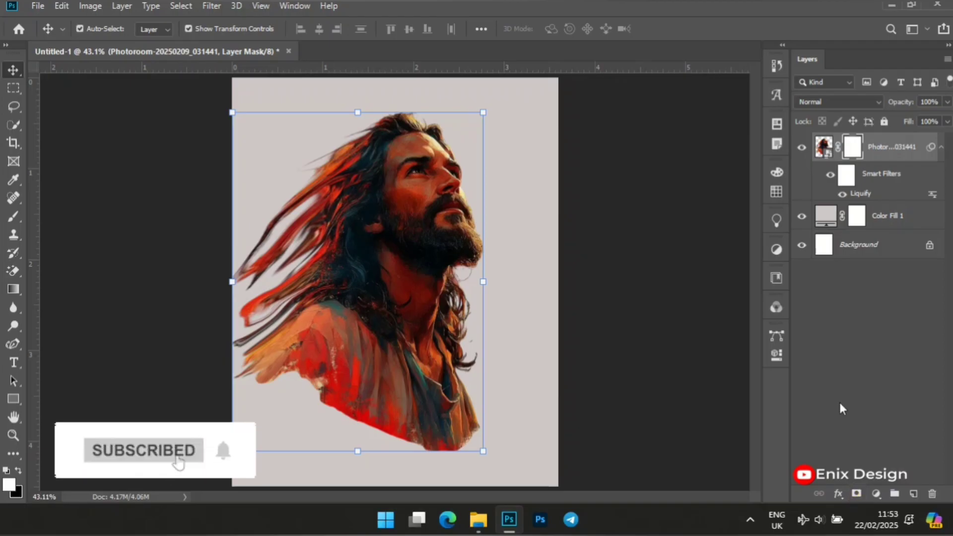
key("ctrl+i")
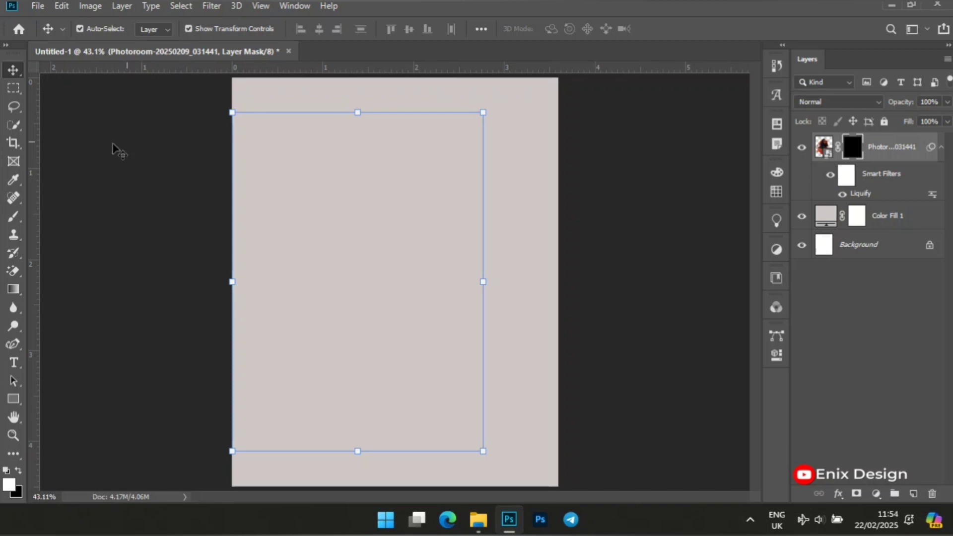
Step: Pick the Kyle's Spatter Bot Tilt brush preset at 290 px
left_click(14, 216)
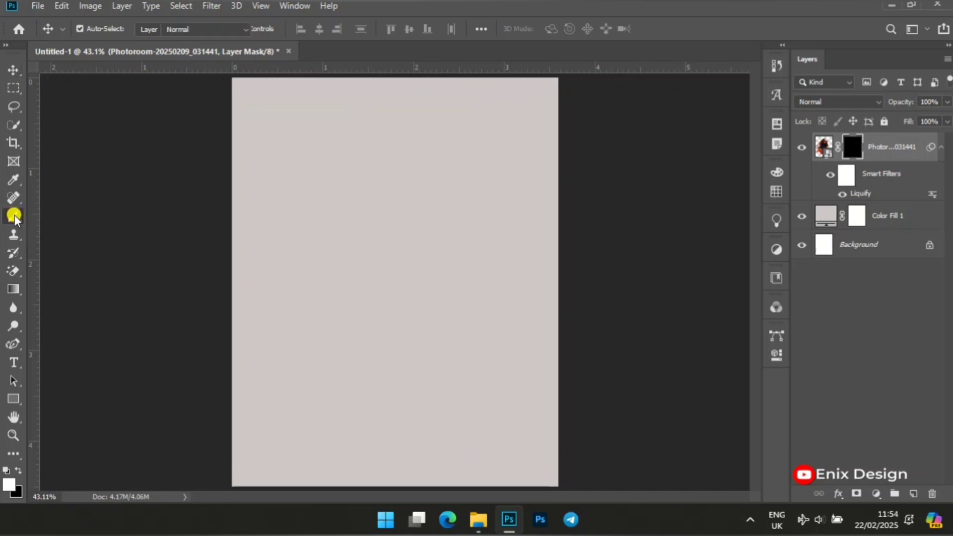
left_click(91, 32)
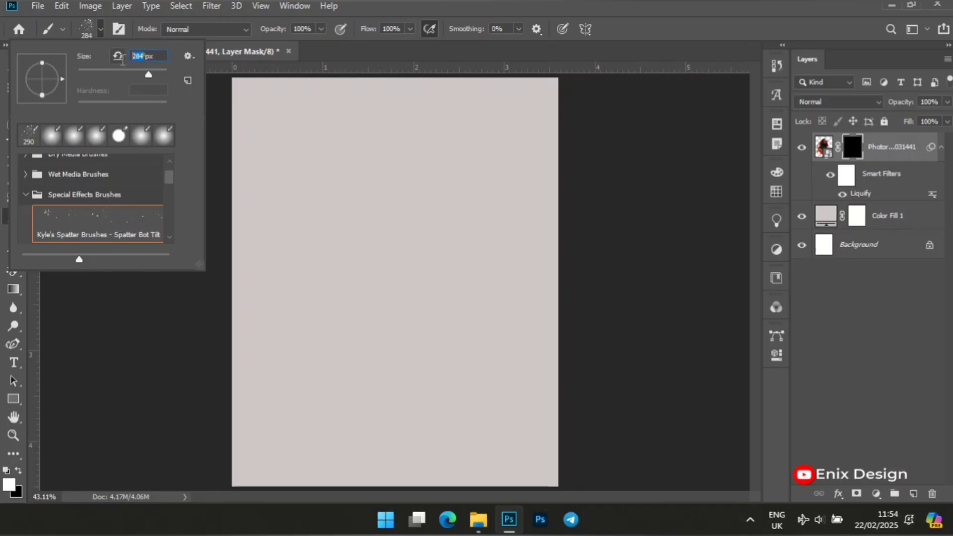
type("2")
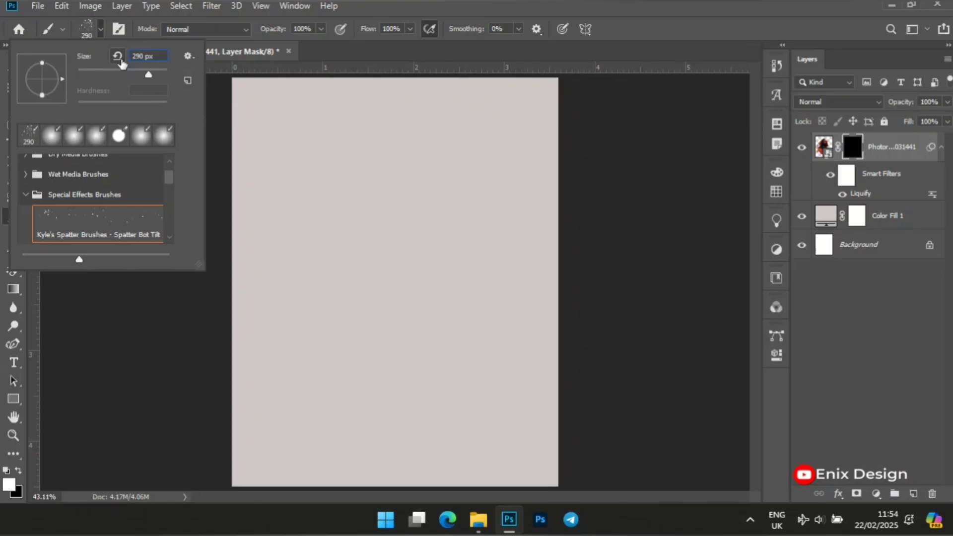
key("Return")
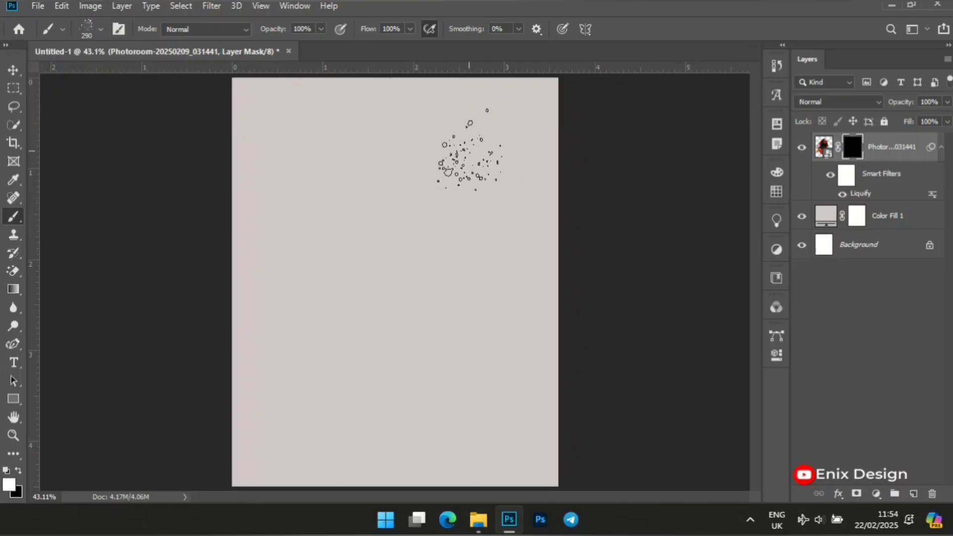
Step: Paint white spatter on the mask to reveal the face, beard and hair as scattered particles
mouse_move(469, 158)
left_mouse_down()
mouse_move(463, 149)
mouse_move(471, 170)
mouse_move(446, 213)
mouse_move(462, 233)
mouse_move(481, 228)
mouse_move(459, 293)
mouse_move(422, 259)
mouse_move(476, 298)
mouse_move(446, 303)
mouse_move(436, 278)
mouse_move(462, 268)
mouse_move(473, 208)
mouse_move(457, 238)
mouse_move(482, 317)
mouse_move(499, 293)
left_mouse_up()
mouse_move(489, 214)
left_mouse_down()
mouse_move(437, 184)
mouse_move(427, 223)
mouse_move(447, 278)
mouse_move(486, 268)
left_mouse_up()
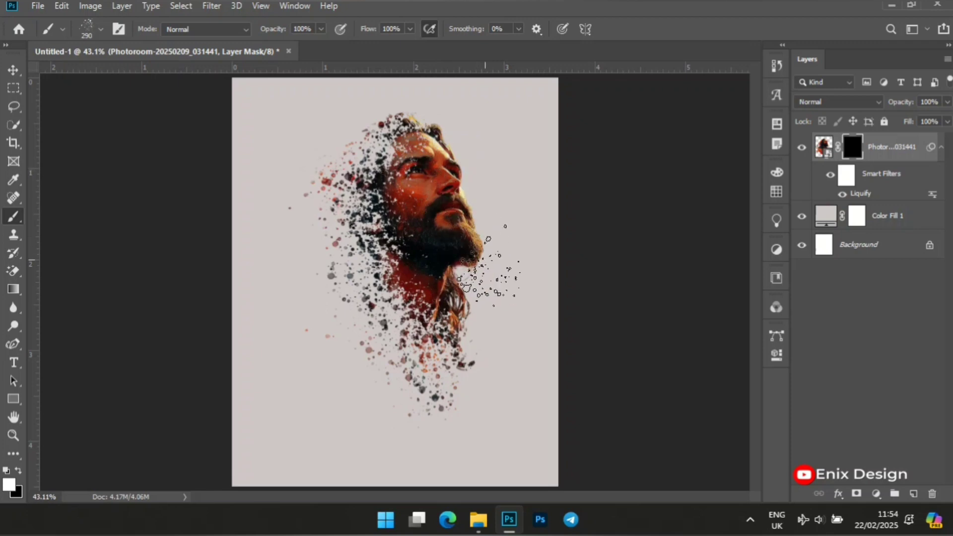
left_click_drag(457, 149, 484, 169)
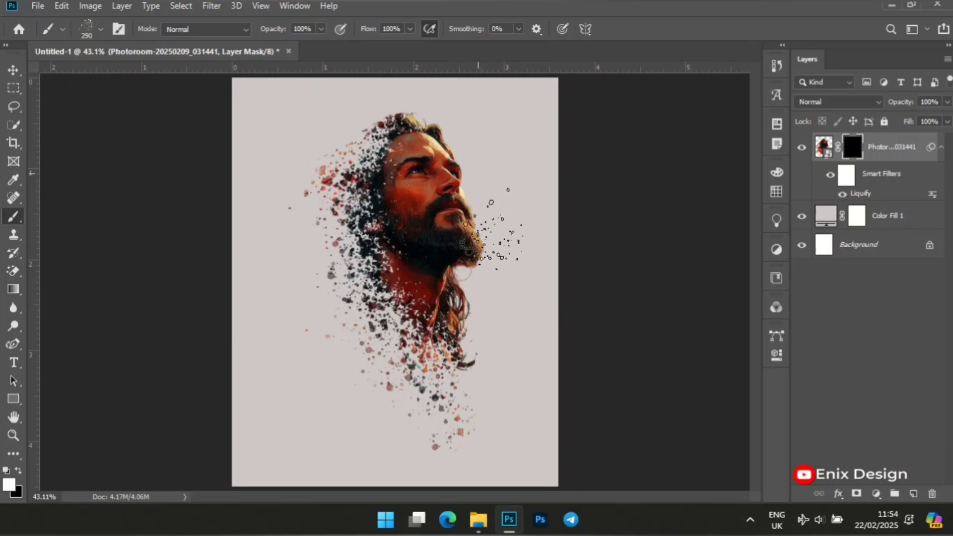
left_click_drag(442, 122, 437, 184)
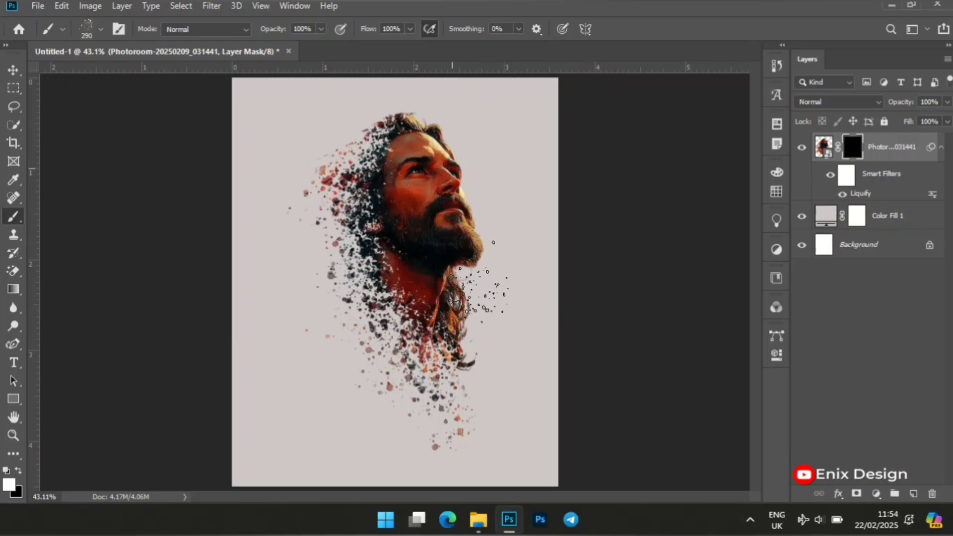
mouse_move(466, 263)
left_mouse_down()
mouse_move(490, 273)
mouse_move(475, 253)
left_mouse_up()
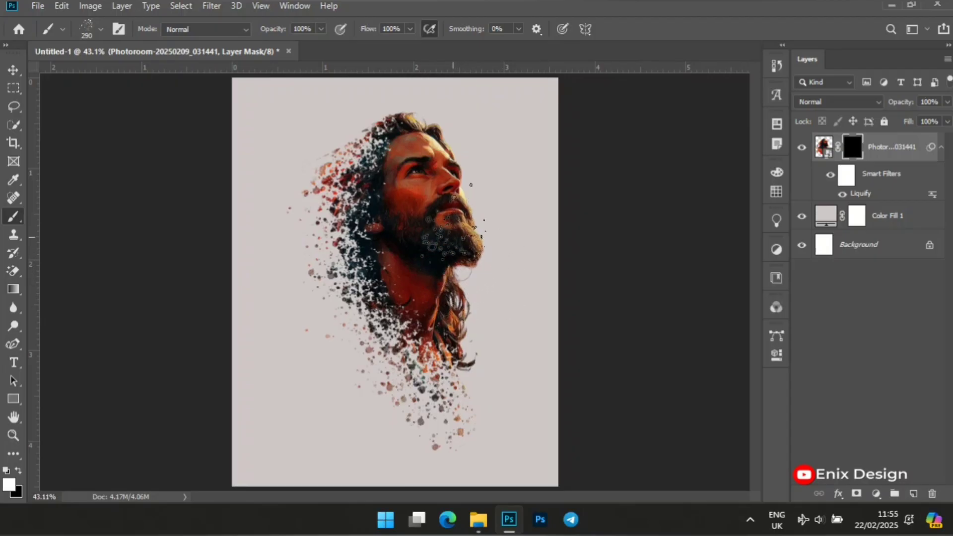
mouse_move(454, 233)
left_mouse_down()
mouse_move(463, 273)
mouse_move(470, 199)
mouse_move(467, 246)
left_mouse_up()
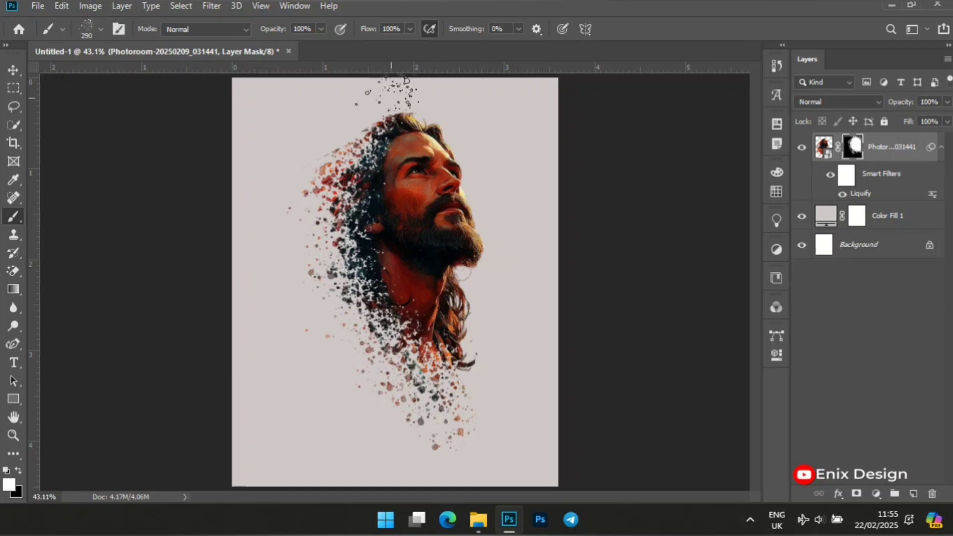
mouse_move(421, 119)
left_mouse_down()
mouse_move(442, 119)
mouse_move(436, 144)
left_mouse_up()
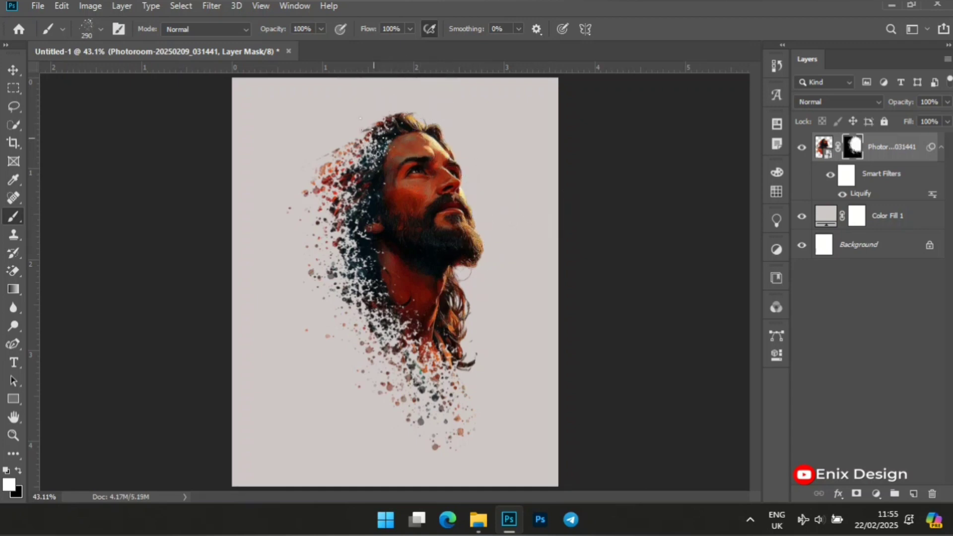
Step: Paint a beard spot back in, deselect the layer, and zoom to review the portrait
left_click(437, 217)
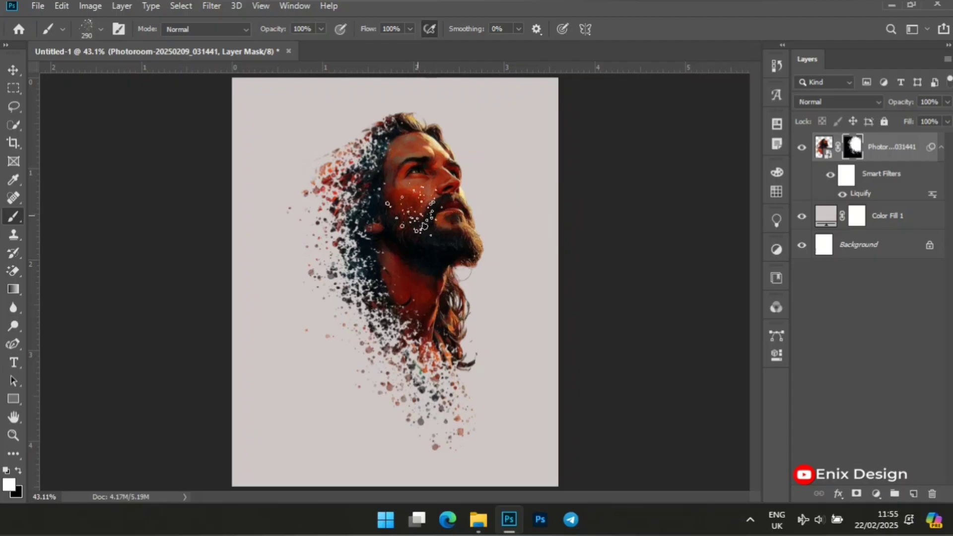
left_click(14, 71)
left_click(606, 317)
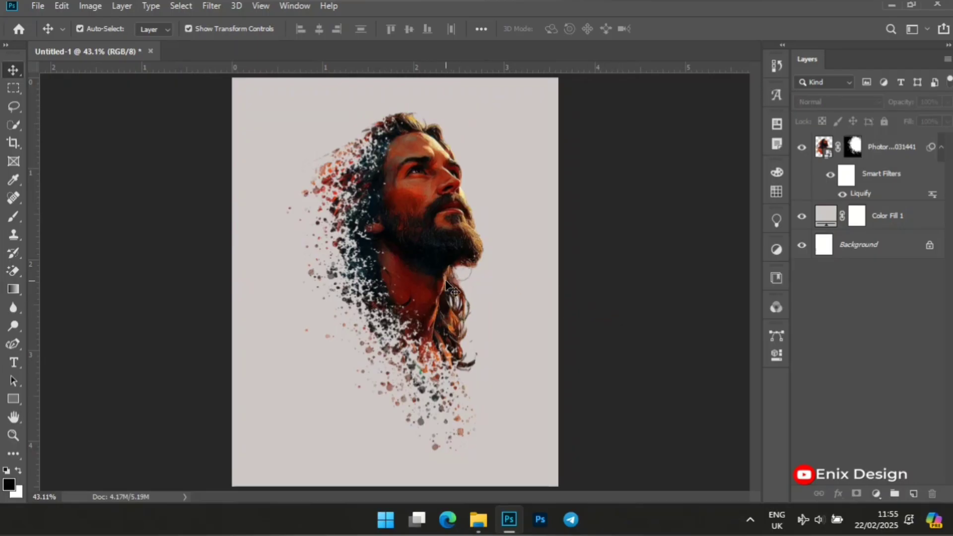
key("z")
left_click_drag(373, 270, 379, 234)
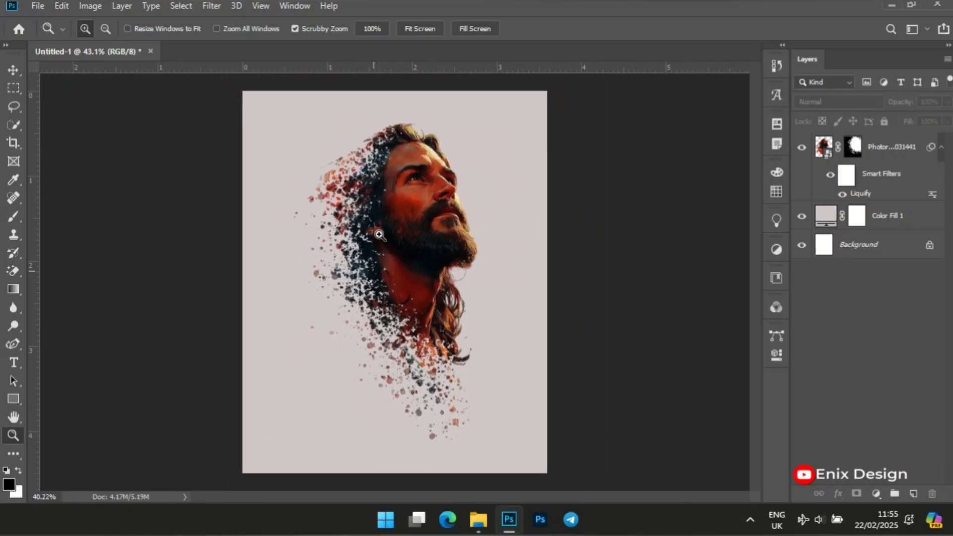